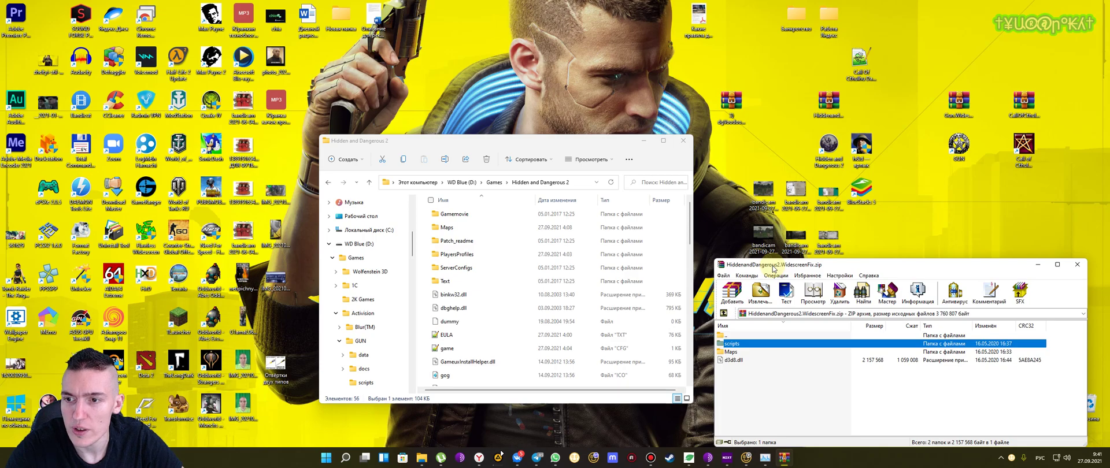
- Copy scripts, Maps and d3d8.dll from HiddenandDangerous2.WidescreenFix.zip into the Hidden and Dangerous 2 folder, replacing the existing files
scroll(507, 283, down, 5)
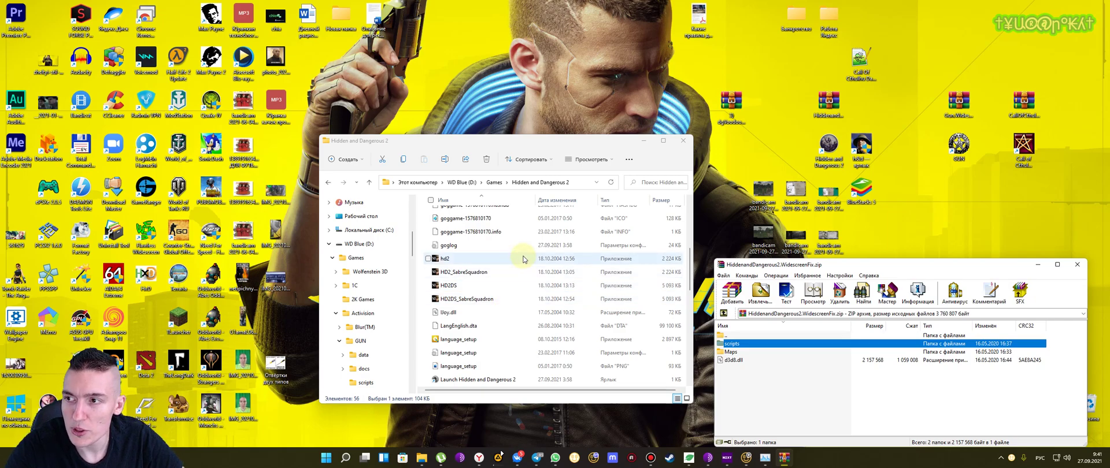
click(828, 104)
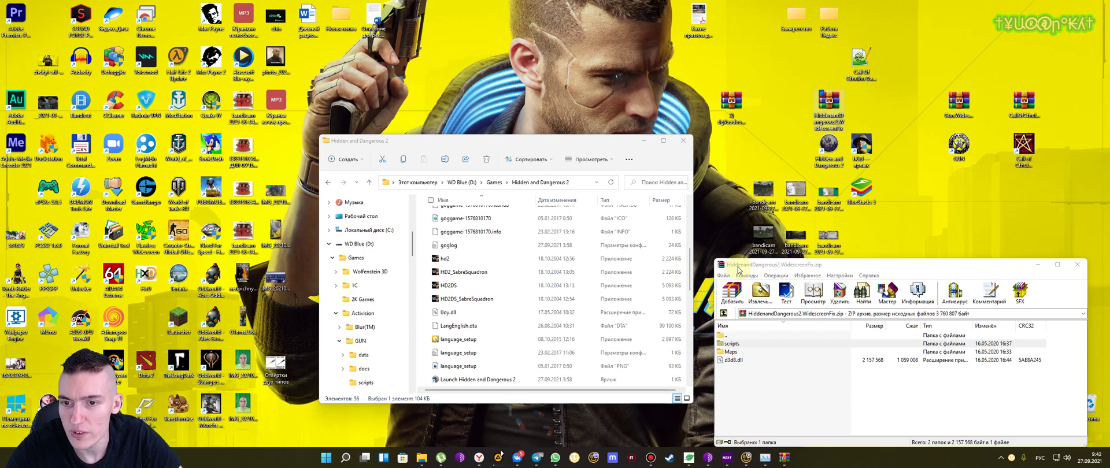
drag(775, 369, 736, 350)
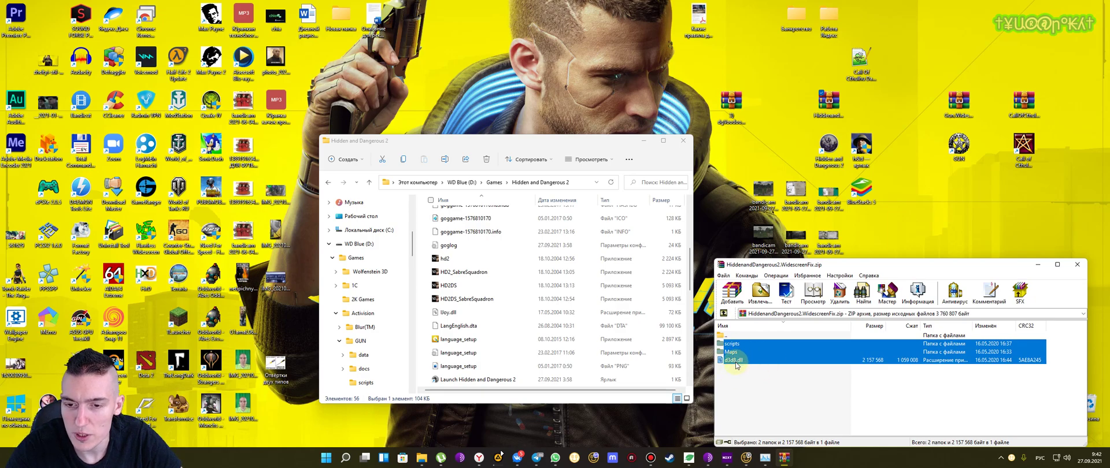
drag(731, 364, 423, 295)
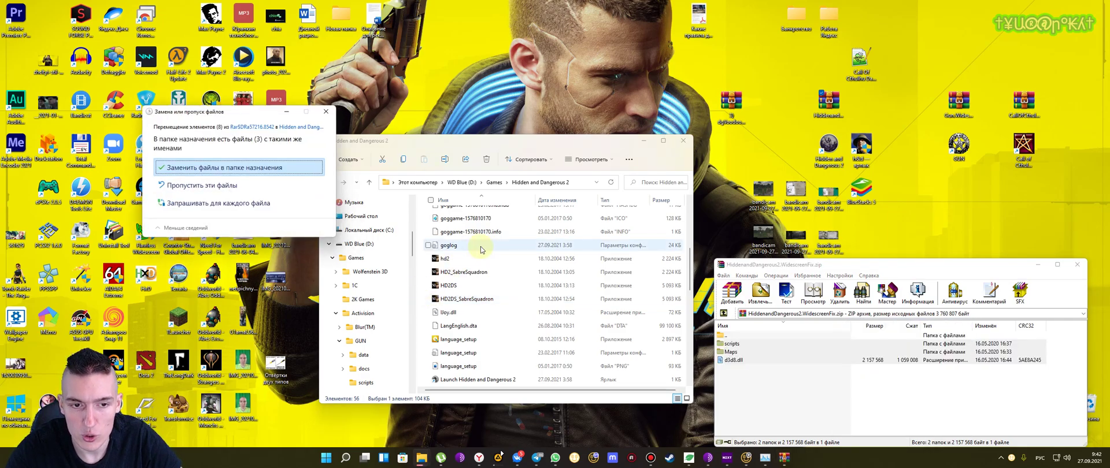
click(276, 169)
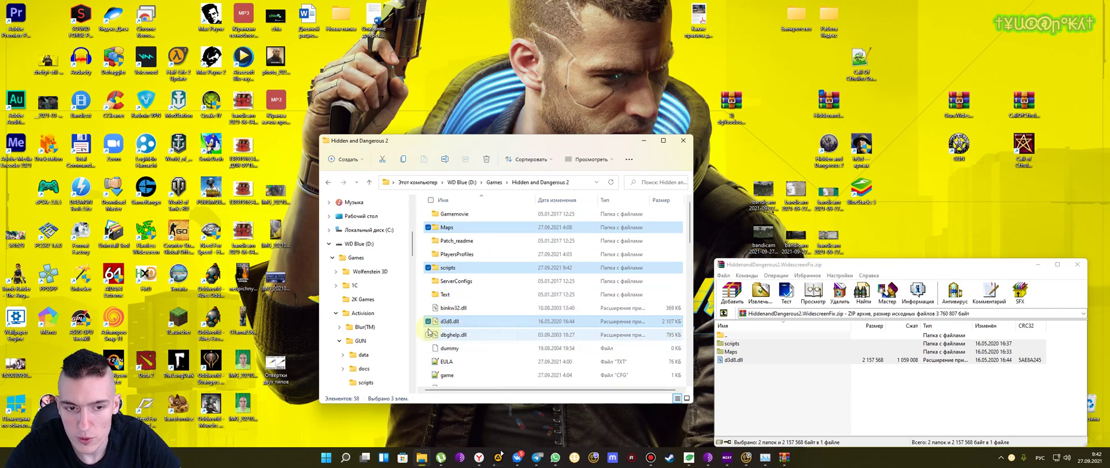
- Open the HiddenandDangerous2.WidescreenFix configuration file in the game's scripts folder
click(462, 268)
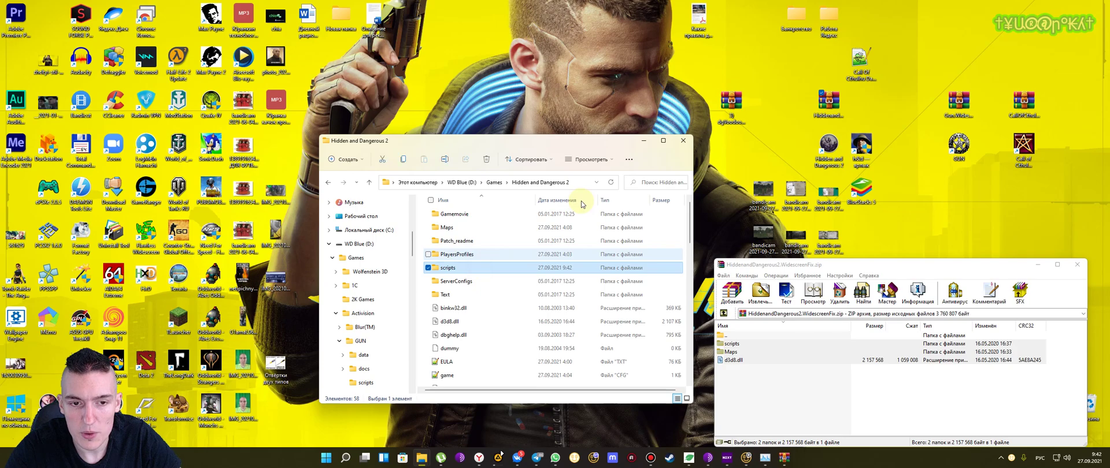
scroll(497, 254, up, 1)
scroll(495, 251, down, 1)
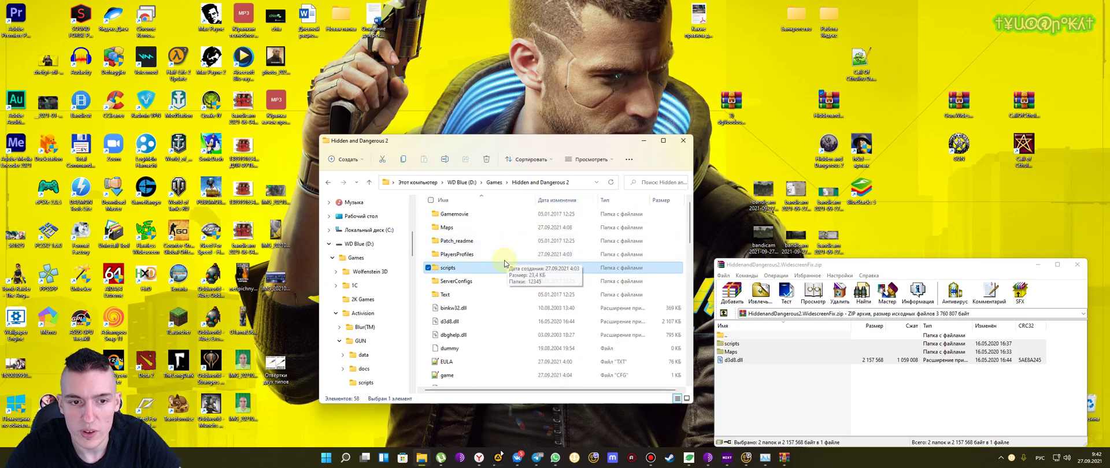
double_click(480, 268)
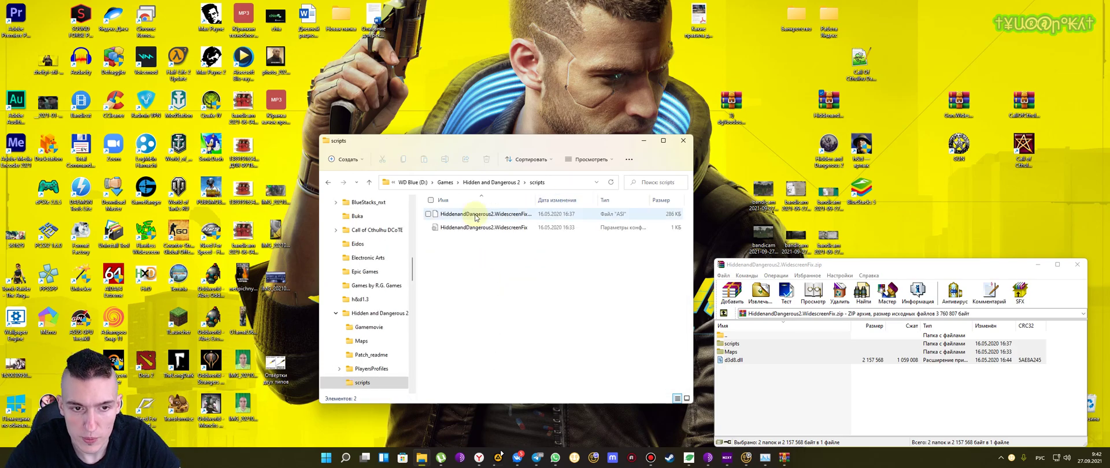
click(478, 231)
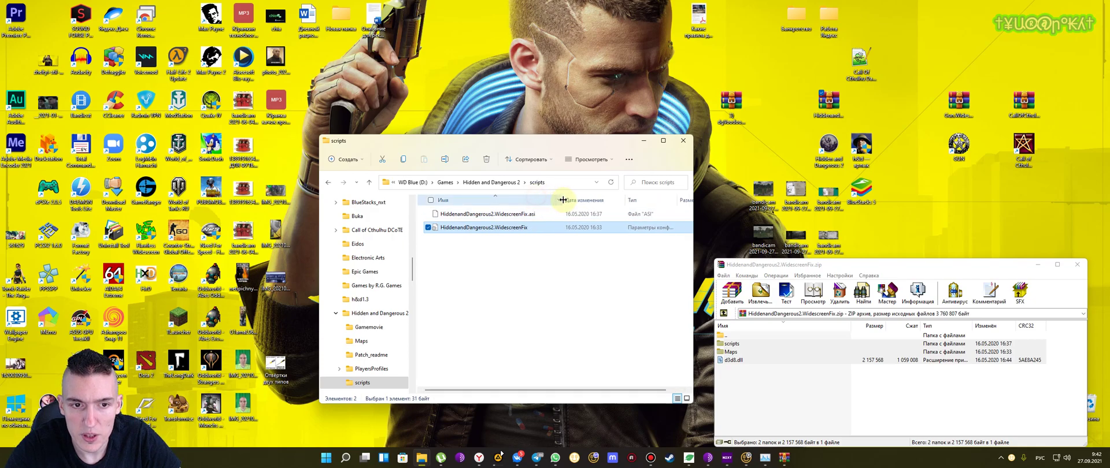
double_click(488, 228)
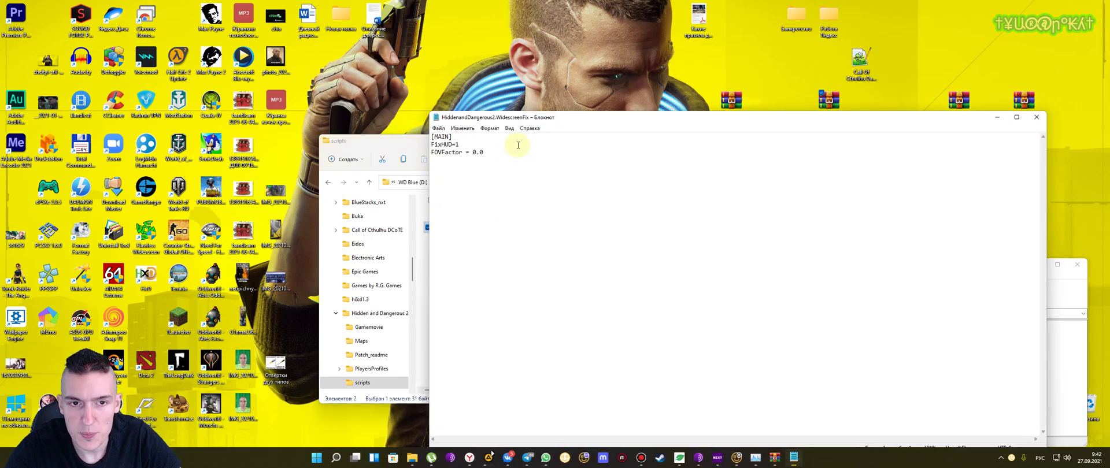
- Examine the FOVFactor and FixHUD settings in the widescreen fix configuration file
drag(526, 119, 494, 104)
mouse_move(463, 136)
mouse_down()
mouse_move(399, 137)
mouse_move(441, 136)
mouse_up()
click(417, 140)
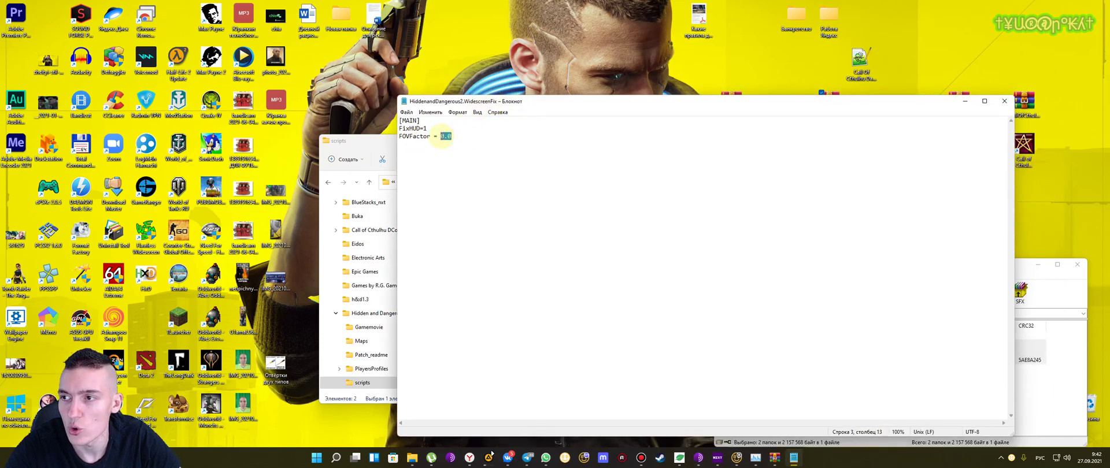
drag(453, 136, 384, 121)
click(417, 136)
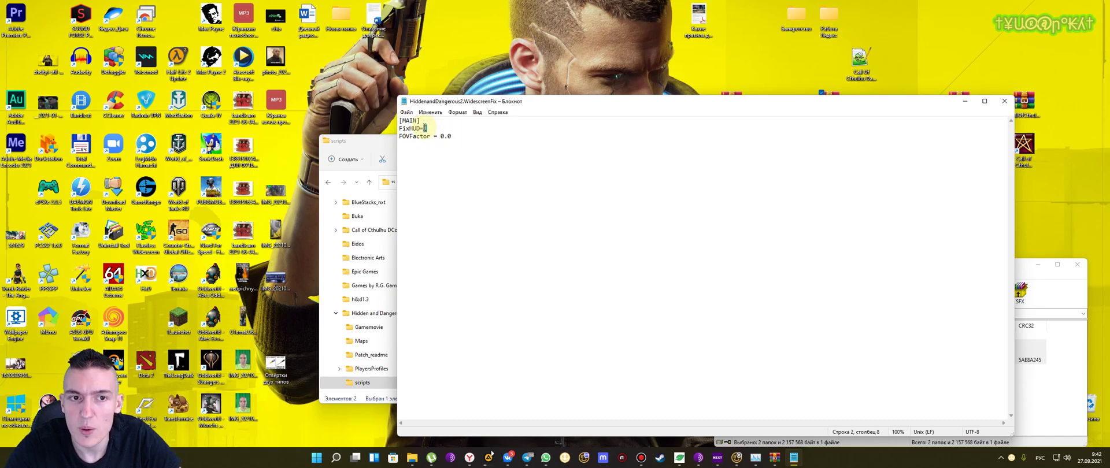
drag(428, 130, 403, 128)
click(434, 136)
click(427, 128)
click(422, 129)
- Move the configuration and archive windows aside and view the two 4:3 game screenshots on the desktop
drag(526, 104, 289, 70)
drag(570, 75, 530, 81)
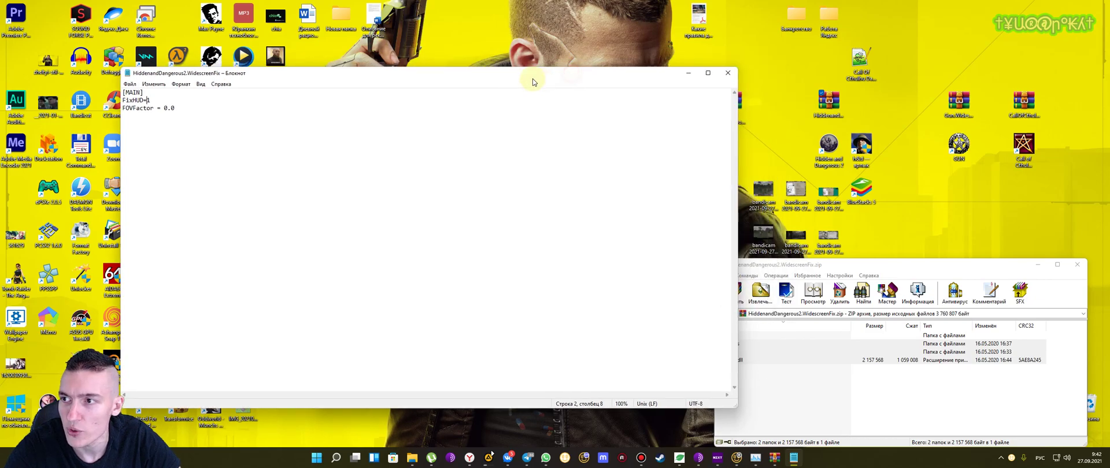
drag(779, 268, 917, 237)
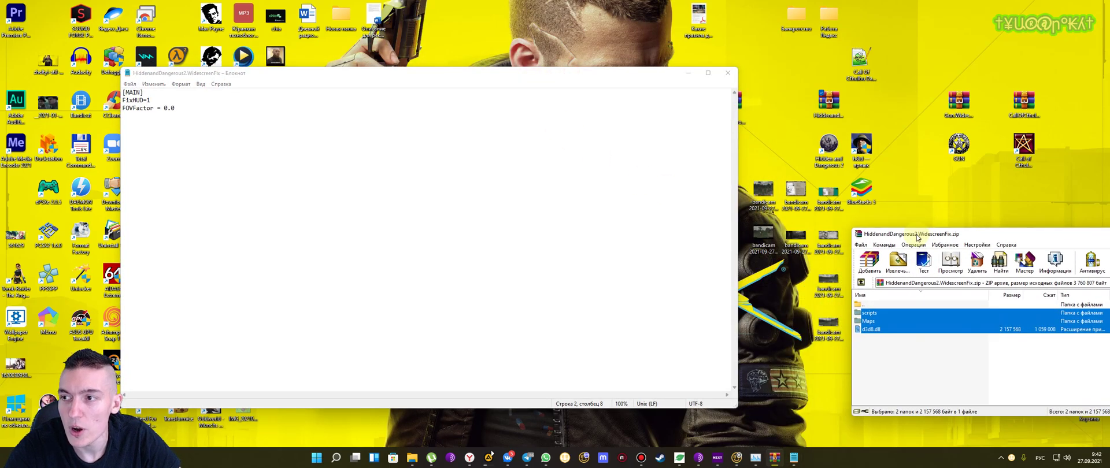
double_click(761, 214)
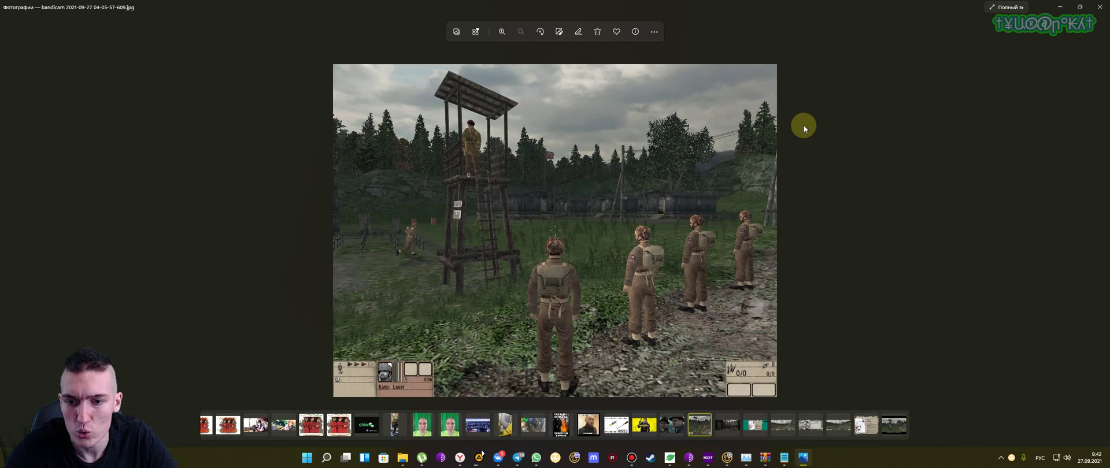
click(1099, 7)
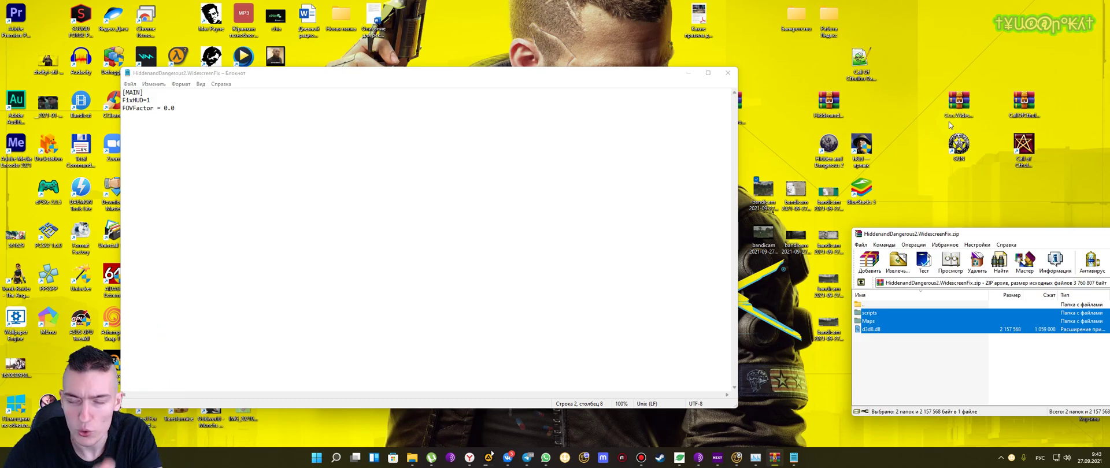
click(762, 232)
double_click(762, 233)
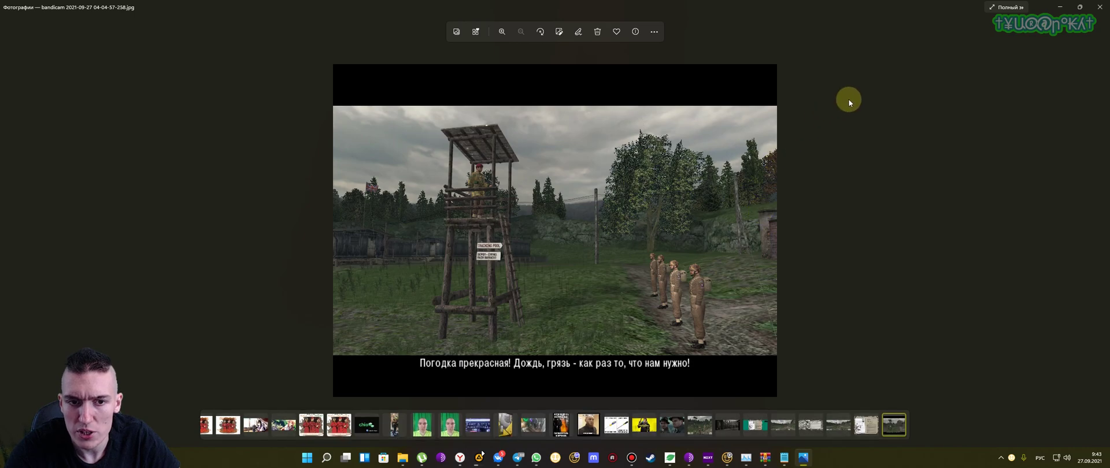
click(1099, 7)
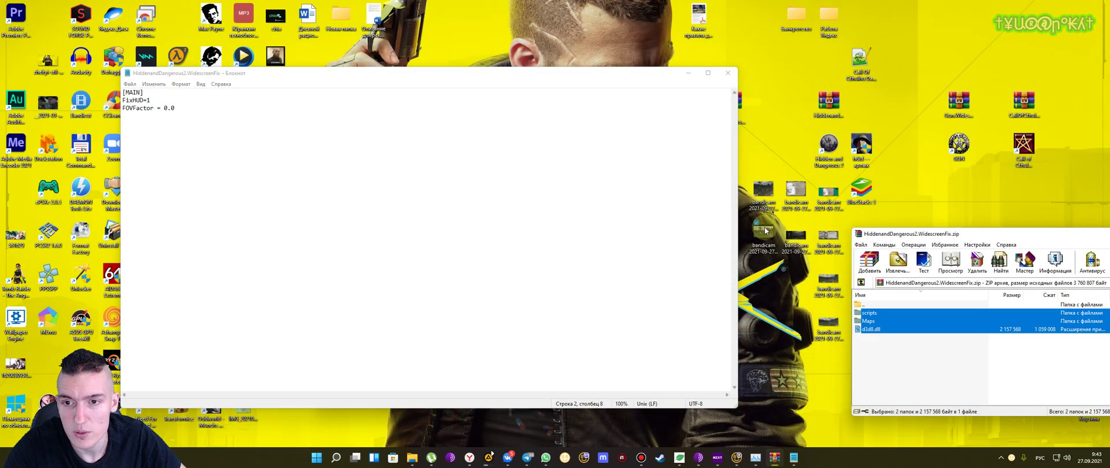
- View the desktop screenshot of the game's main menu, then close it
click(797, 198)
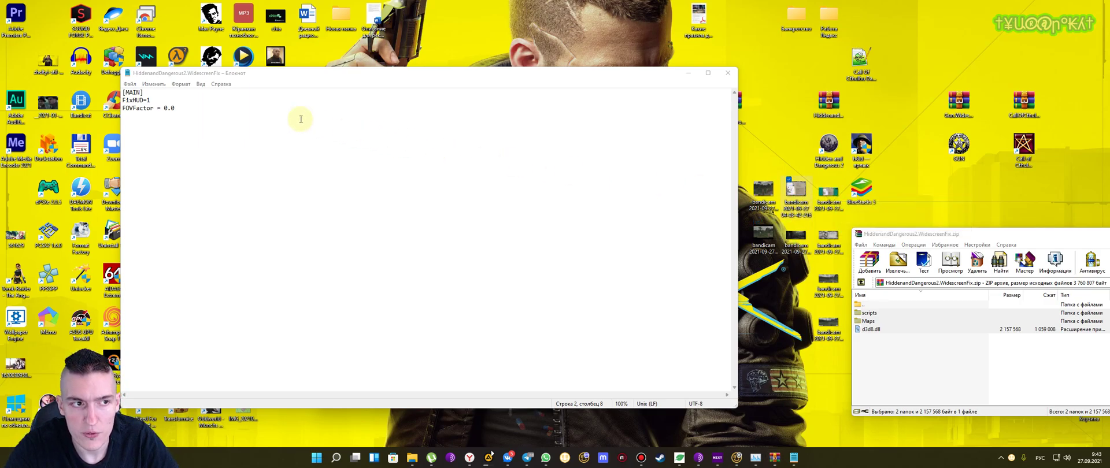
click(210, 107)
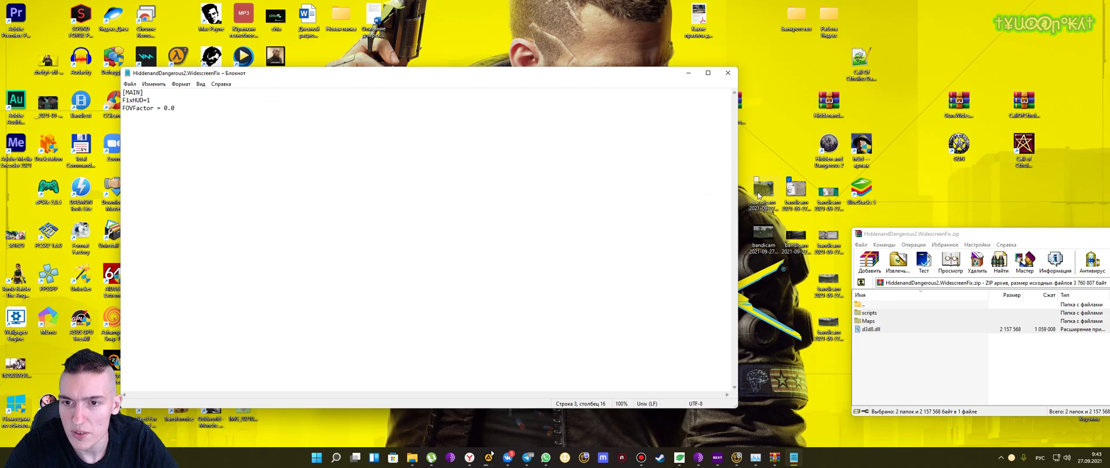
click(830, 195)
double_click(829, 195)
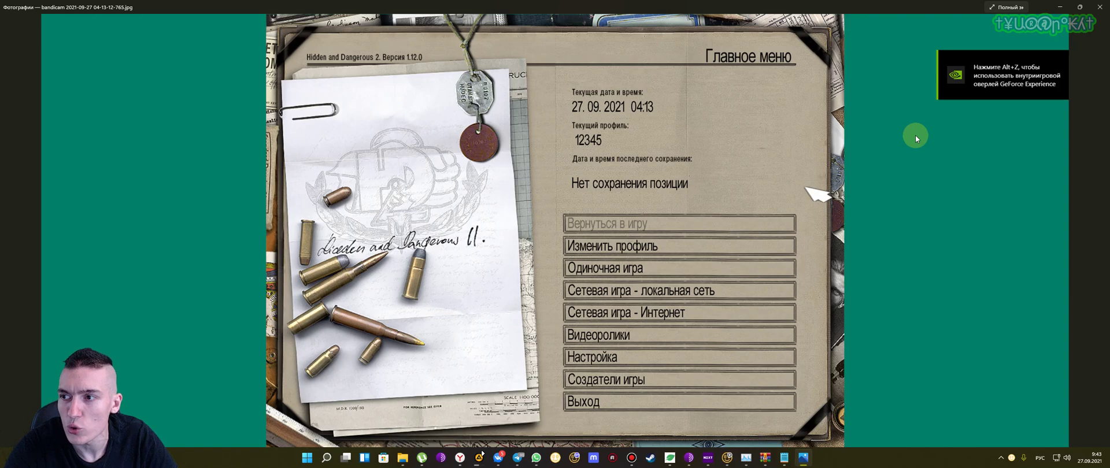
click(1099, 7)
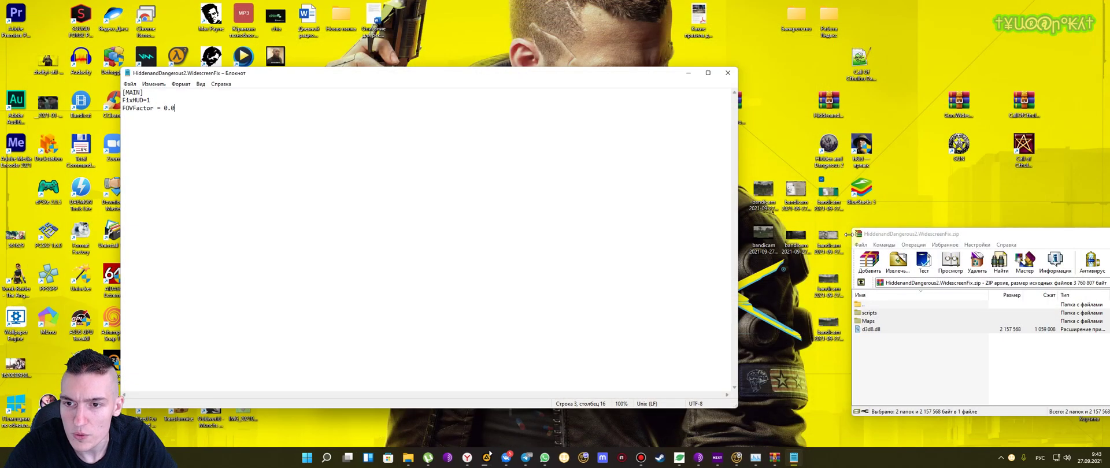
drag(898, 234, 915, 234)
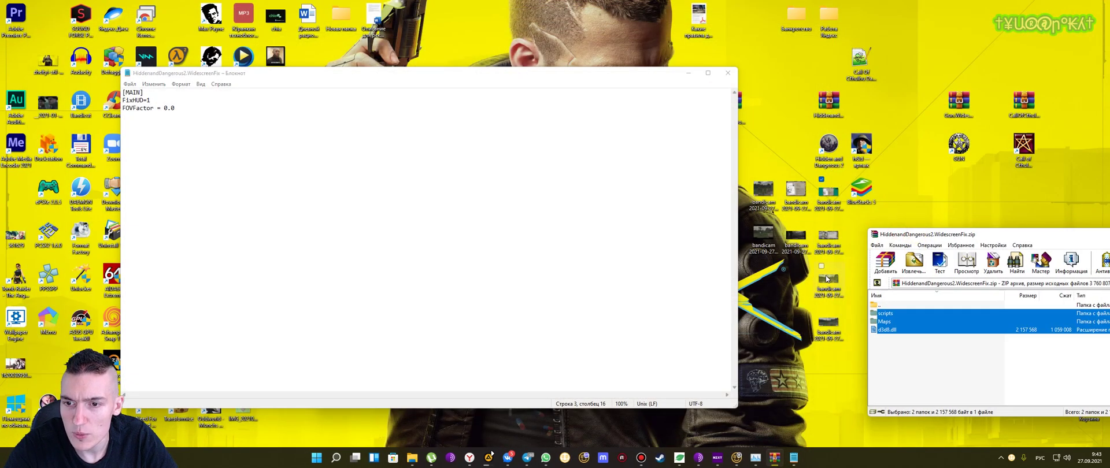
click(828, 281)
double_click(827, 281)
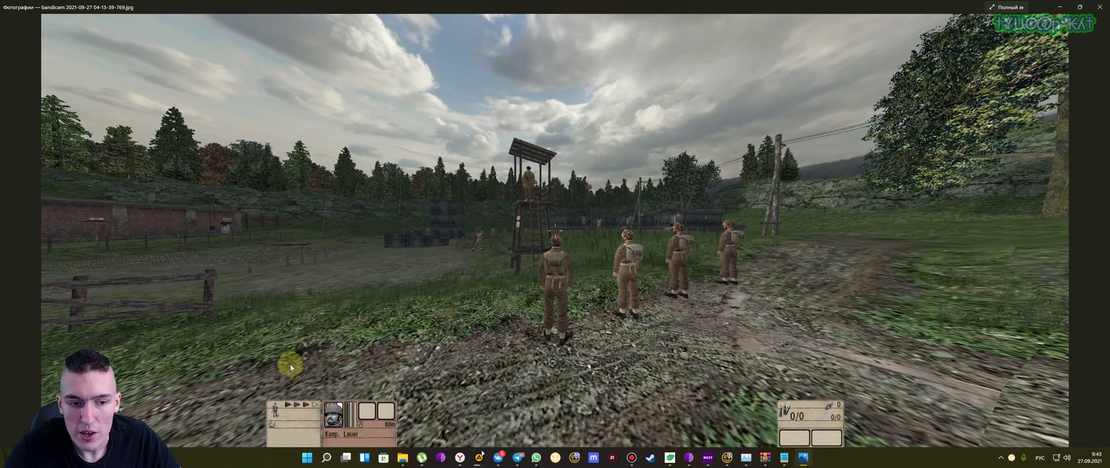
click(772, 304)
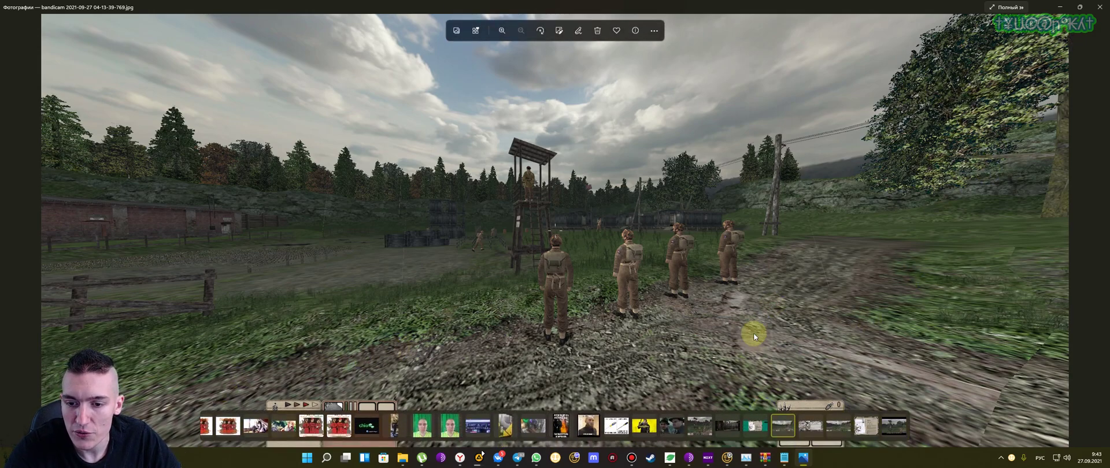
click(831, 428)
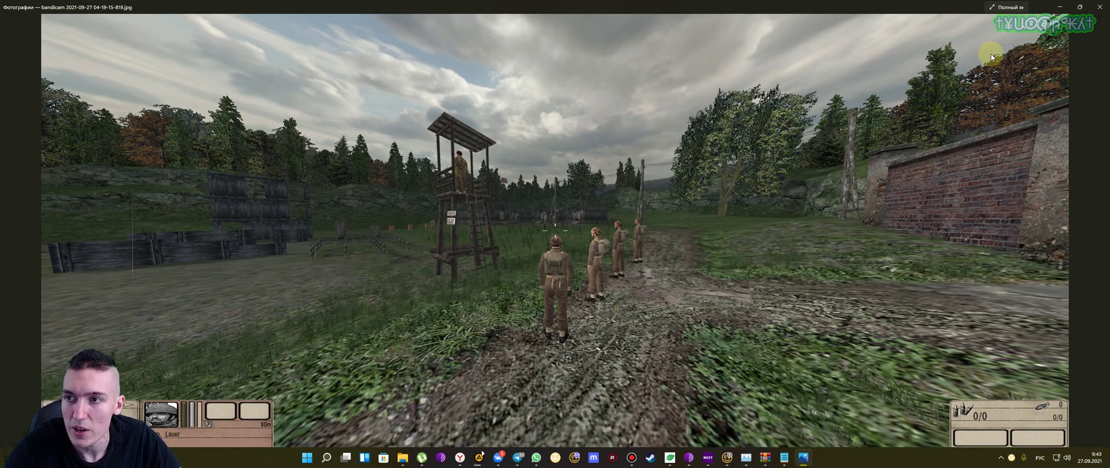
click(1100, 7)
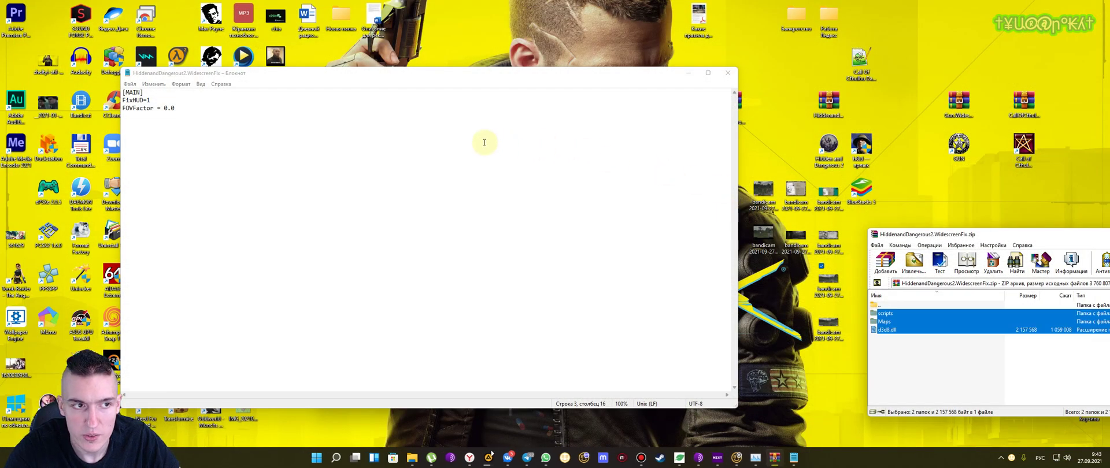
- View the desktop screenshot of the stretched mission briefing screen, then close it
click(832, 237)
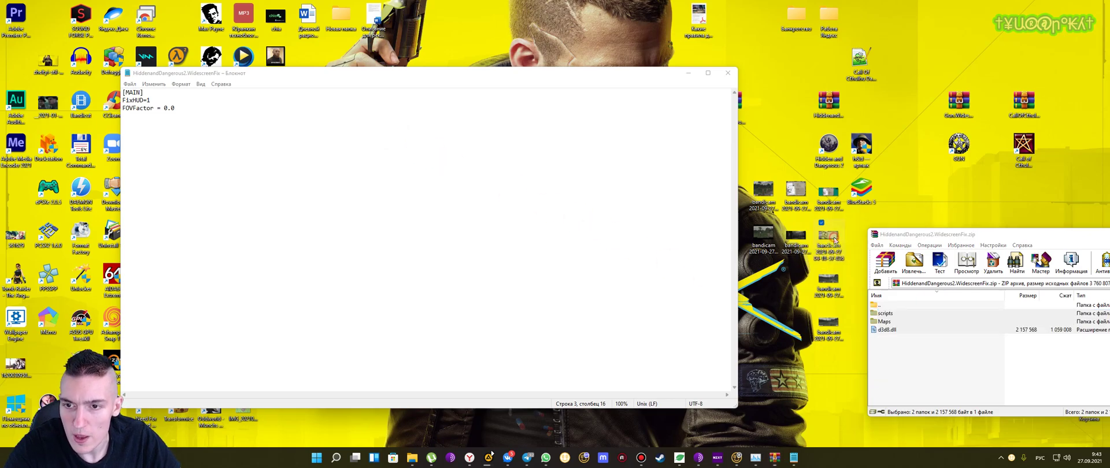
double_click(833, 237)
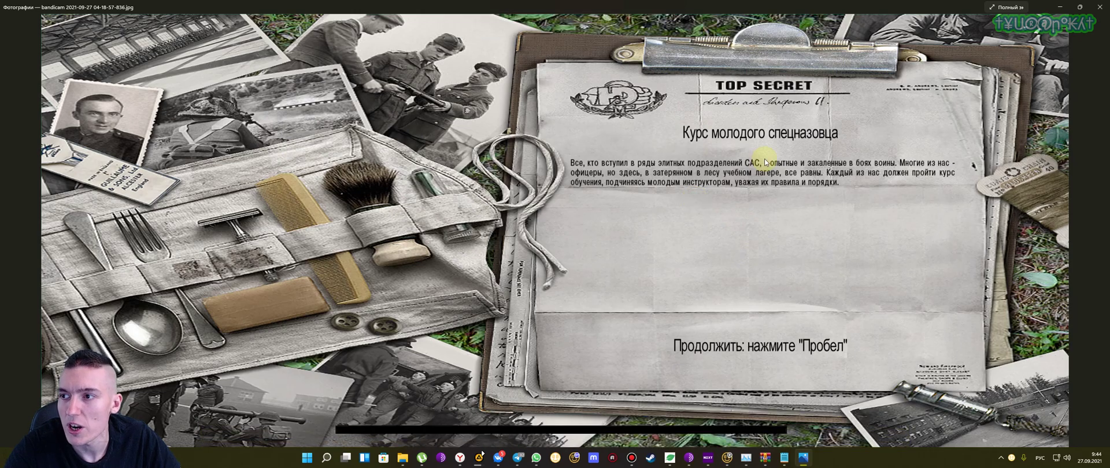
click(1099, 7)
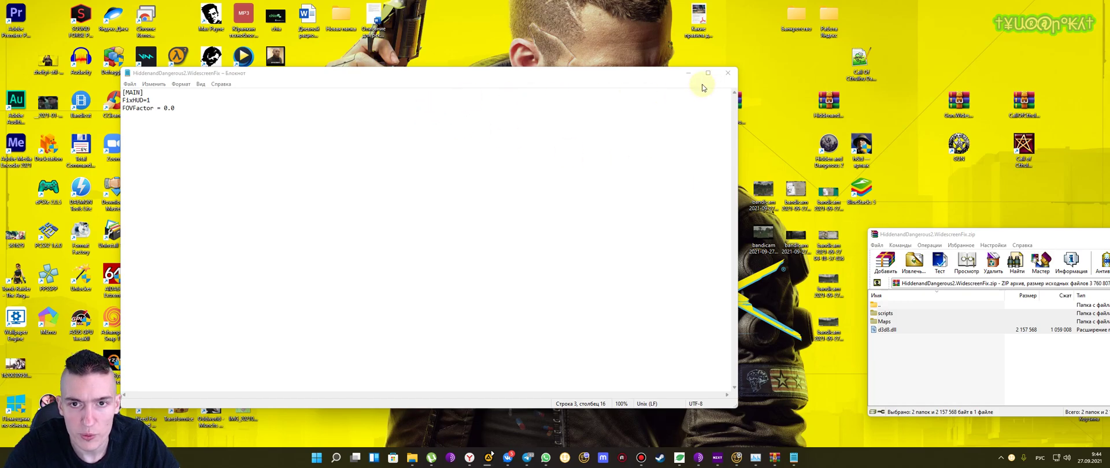
- Close the configuration file and launch the setup application from the Hidden and Dangerous 2 folder
click(727, 78)
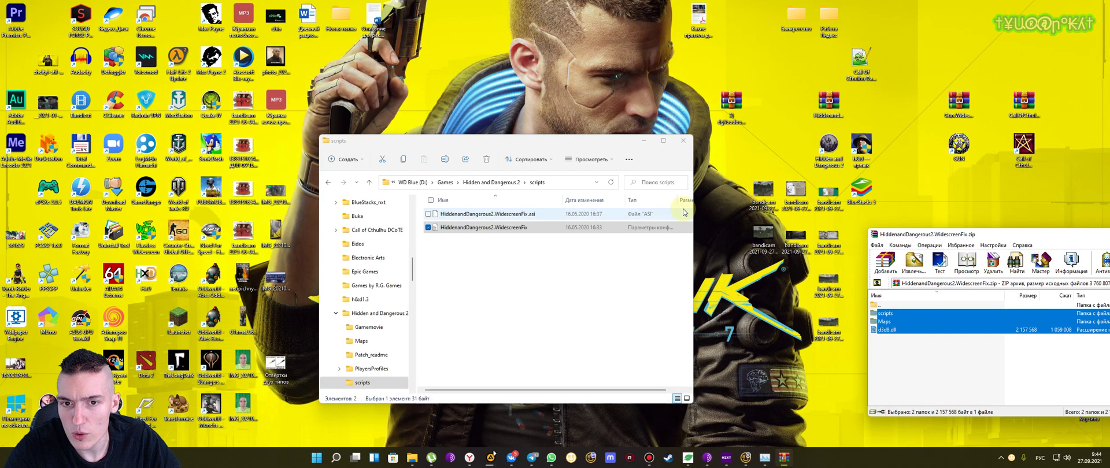
key(BackSpace)
drag(524, 142, 544, 131)
scroll(559, 283, down, 15)
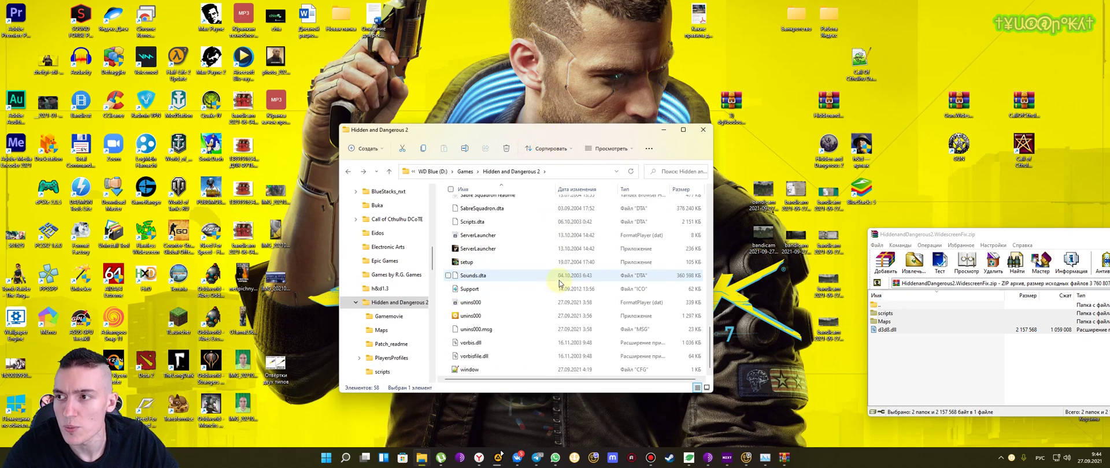
click(525, 261)
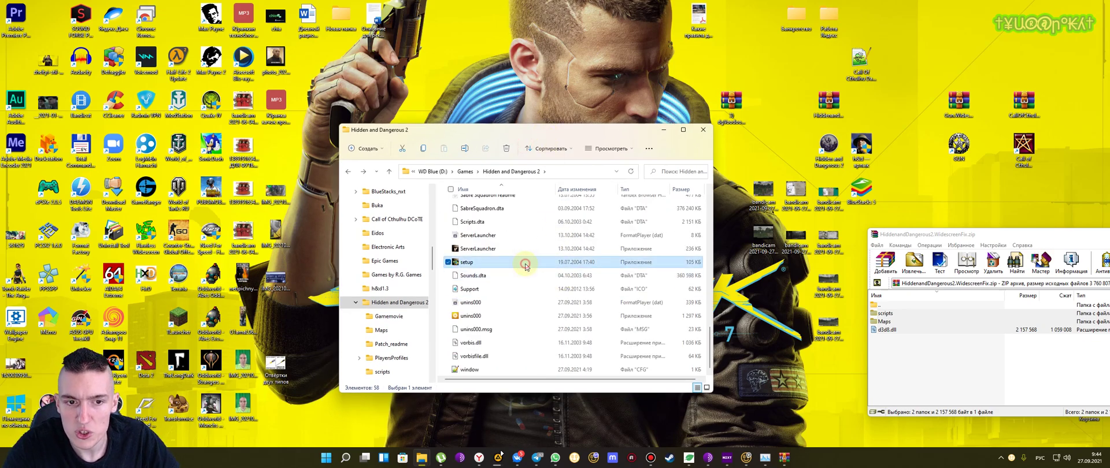
scroll(525, 263, up, 1)
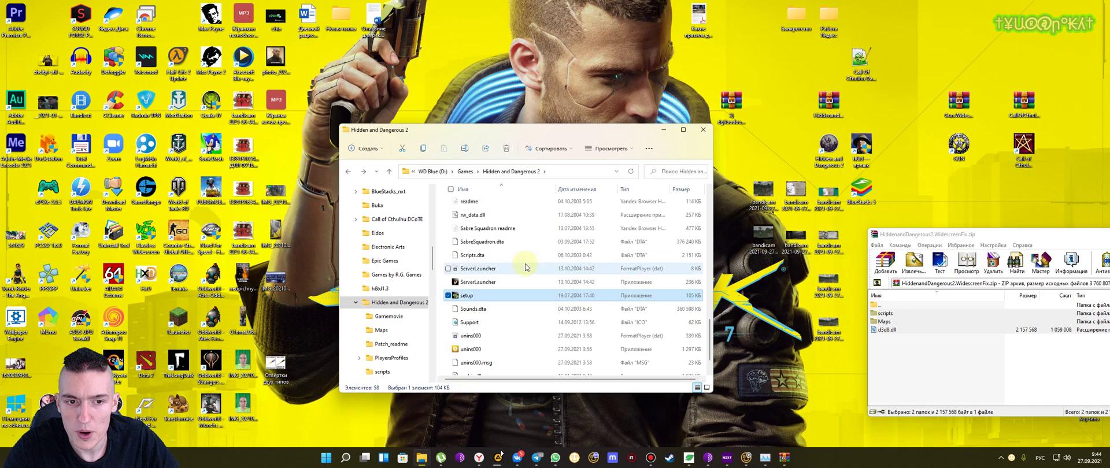
double_click(494, 296)
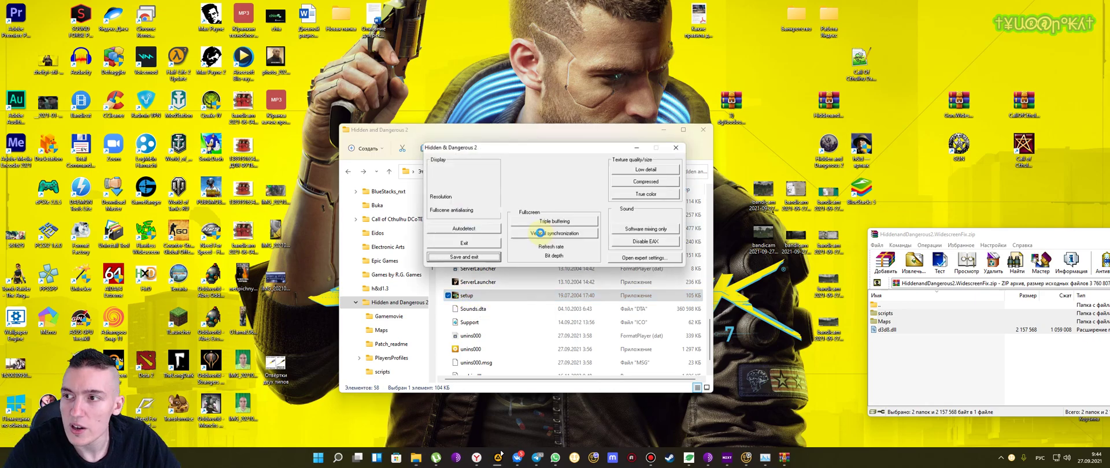
- Check the resolution and fullscreen antialiasing options offered in the game's display settings
drag(534, 149, 549, 176)
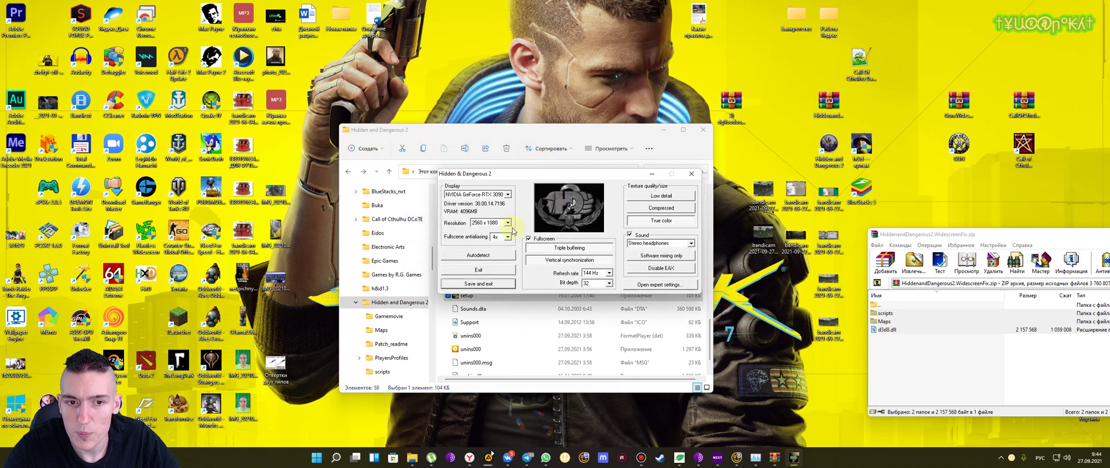
click(503, 225)
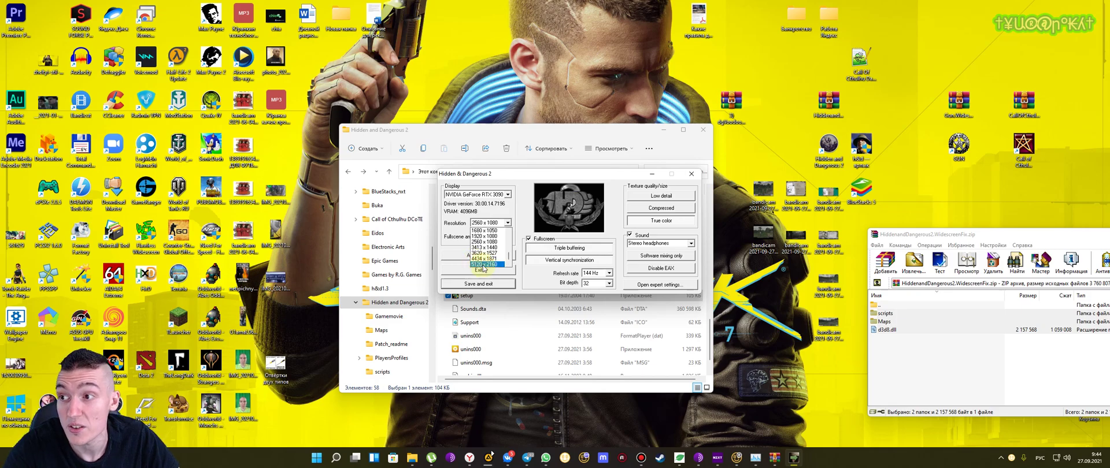
click(518, 223)
click(509, 239)
click(495, 243)
click(505, 238)
click(493, 251)
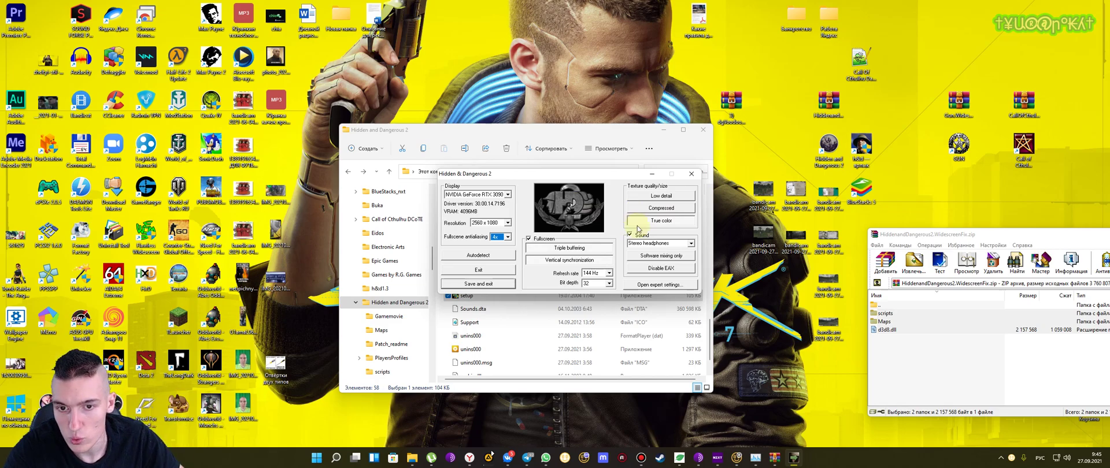
- Review the speaker configuration options and the expert settings, and close the setup application without saving
click(691, 243)
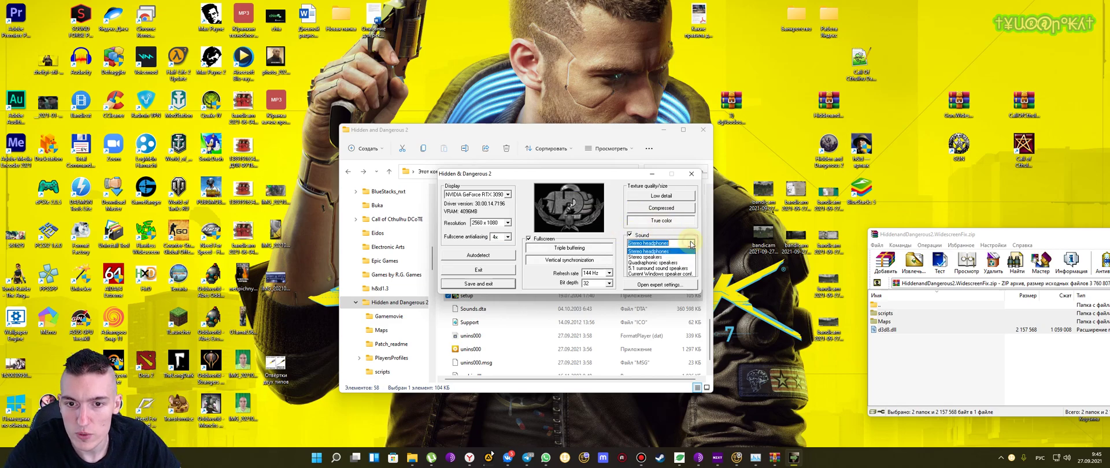
click(690, 243)
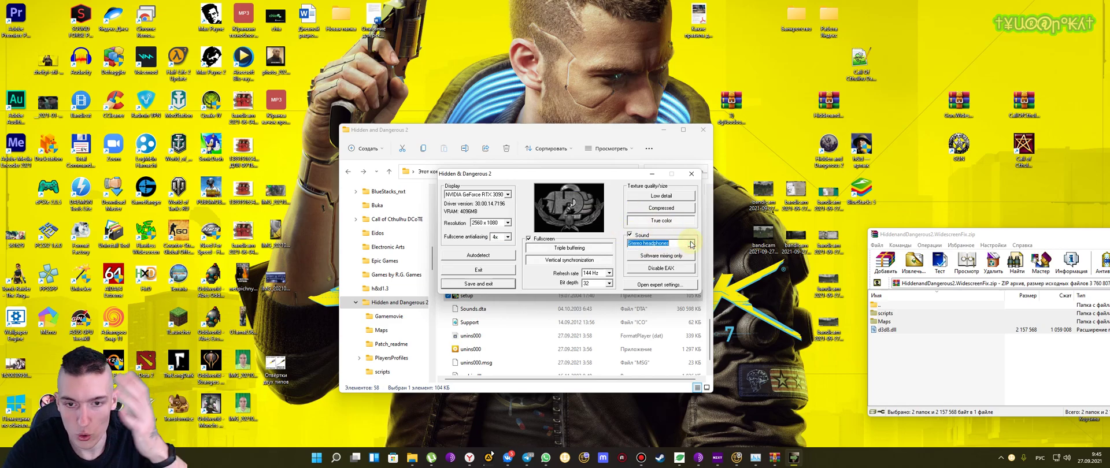
click(690, 244)
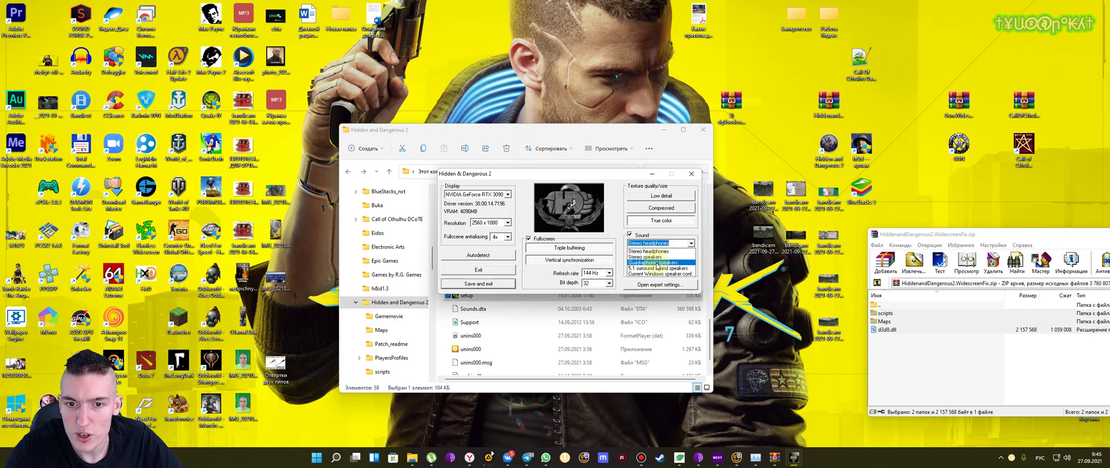
click(701, 238)
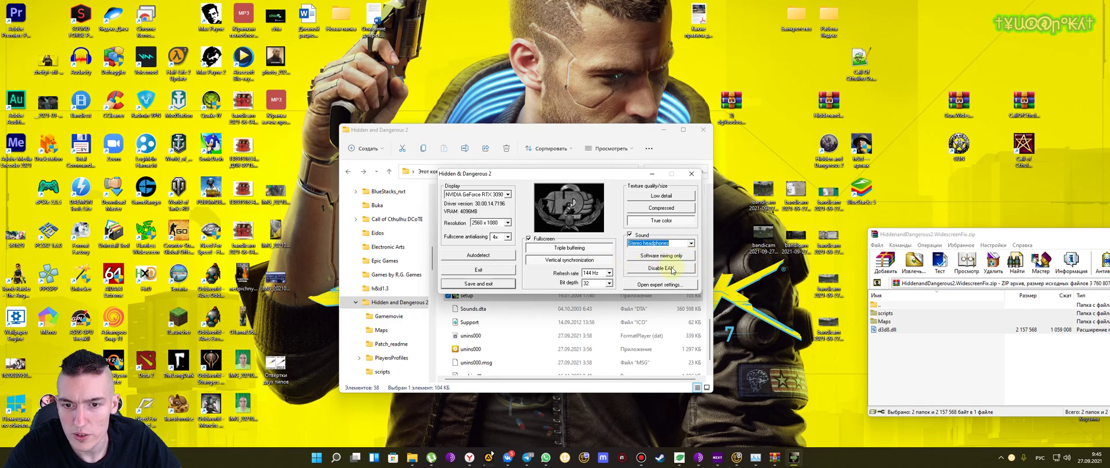
click(649, 287)
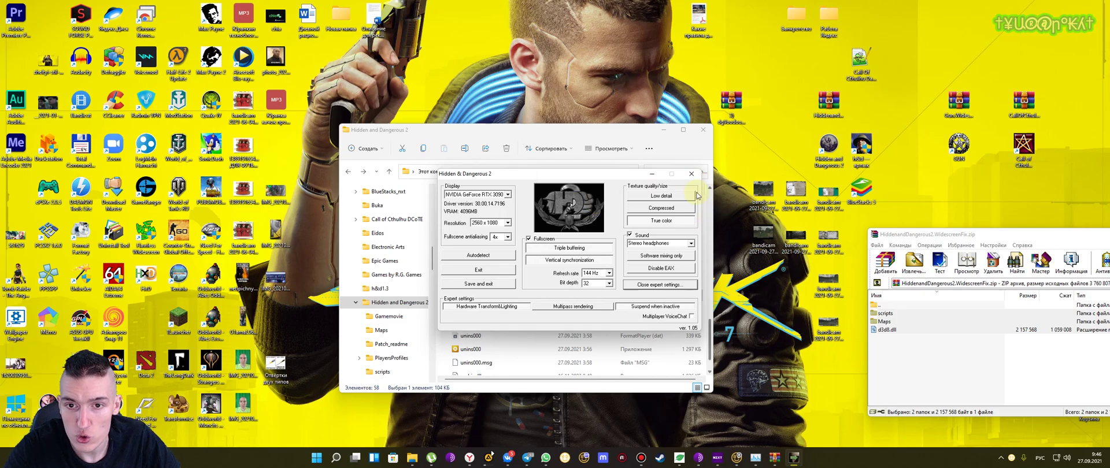
click(691, 174)
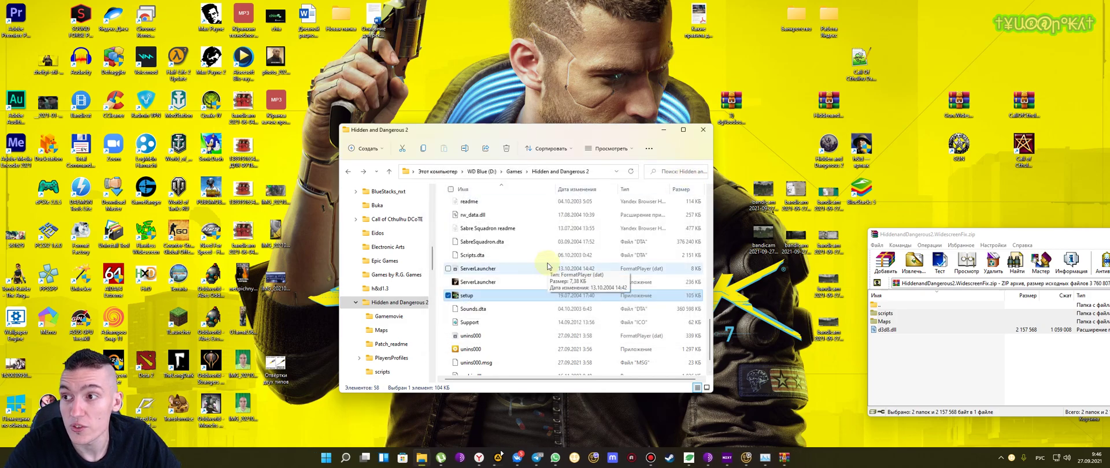
- Launch Hidden and Dangerous 2 from its folder and start the base game's single-player campaign (Кампания)
scroll(508, 276, up, 6)
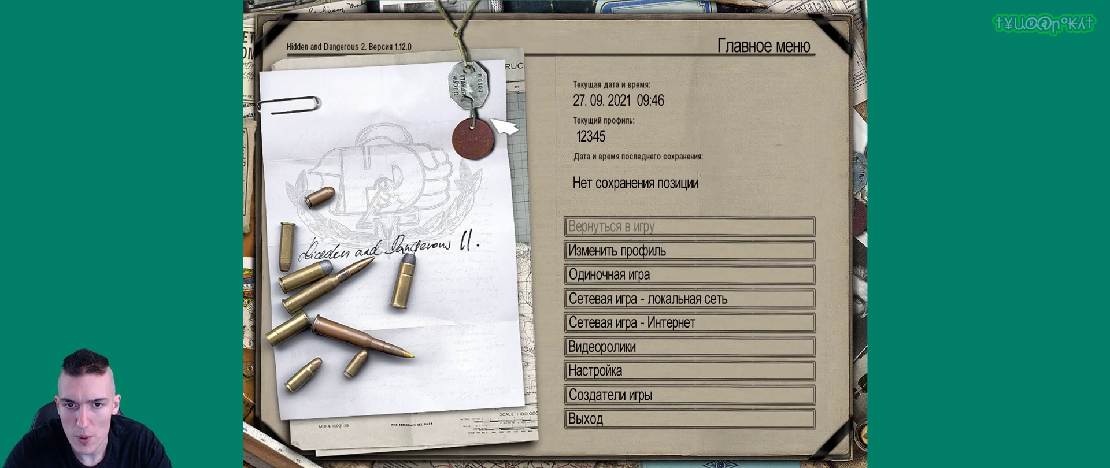
click(641, 275)
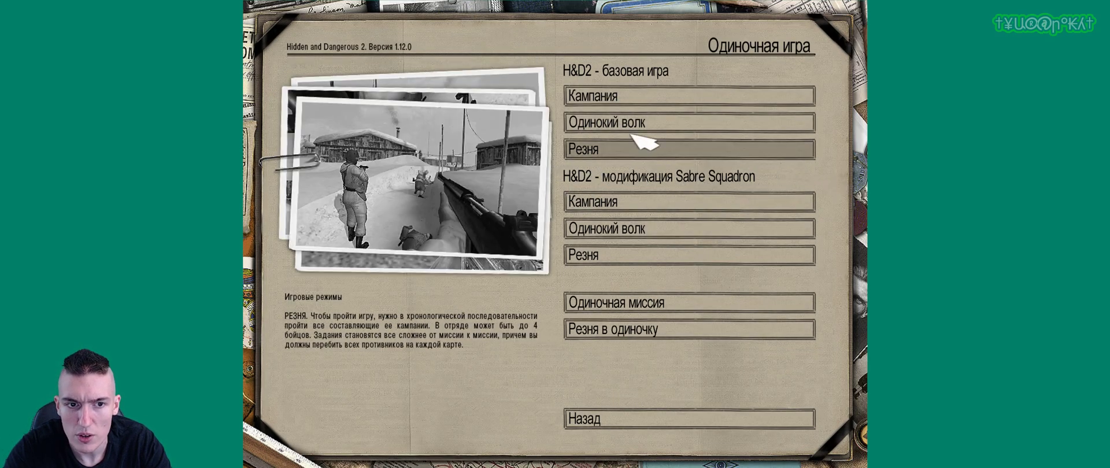
click(621, 95)
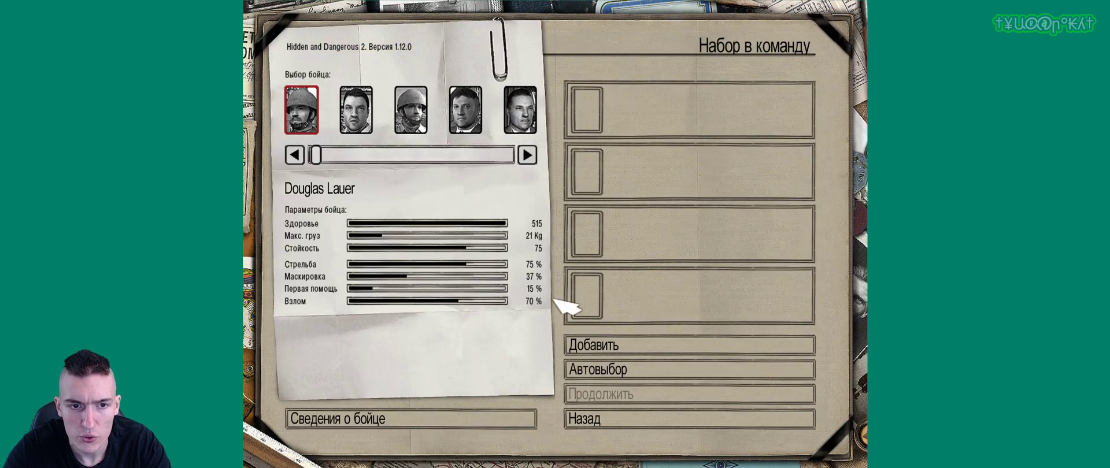
- Fill the team with the first four available soldiers and start the mission Курс молодого спецназовца
click(612, 345)
click(613, 345)
click(613, 345)
click(613, 345)
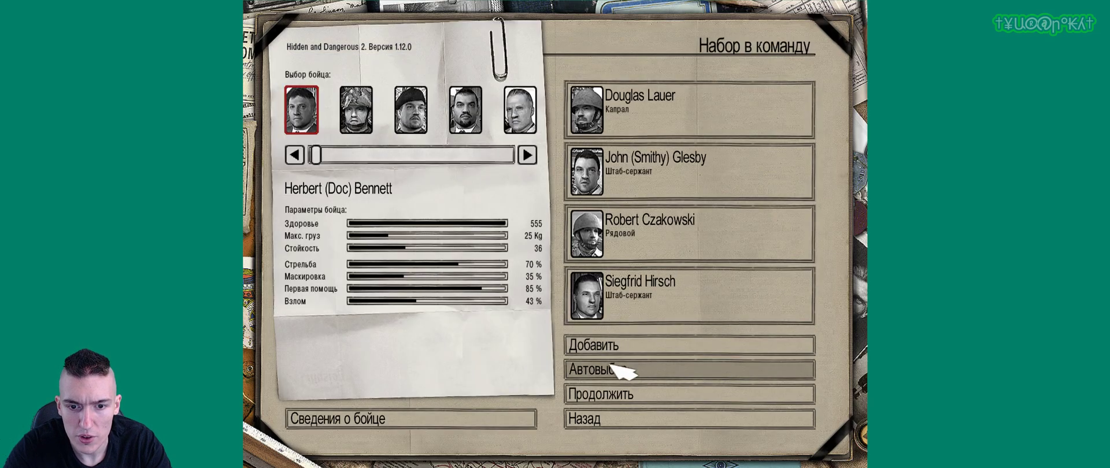
click(617, 395)
click(482, 255)
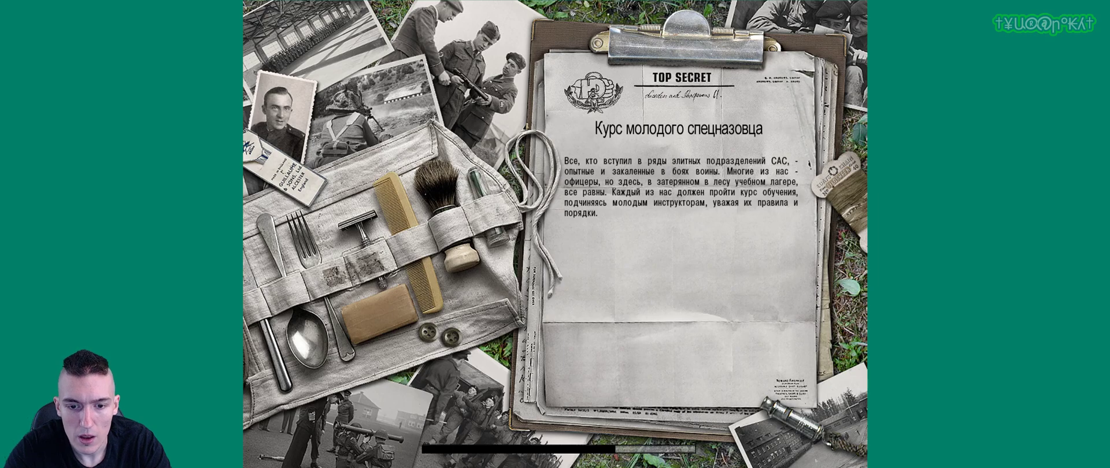
key(space)
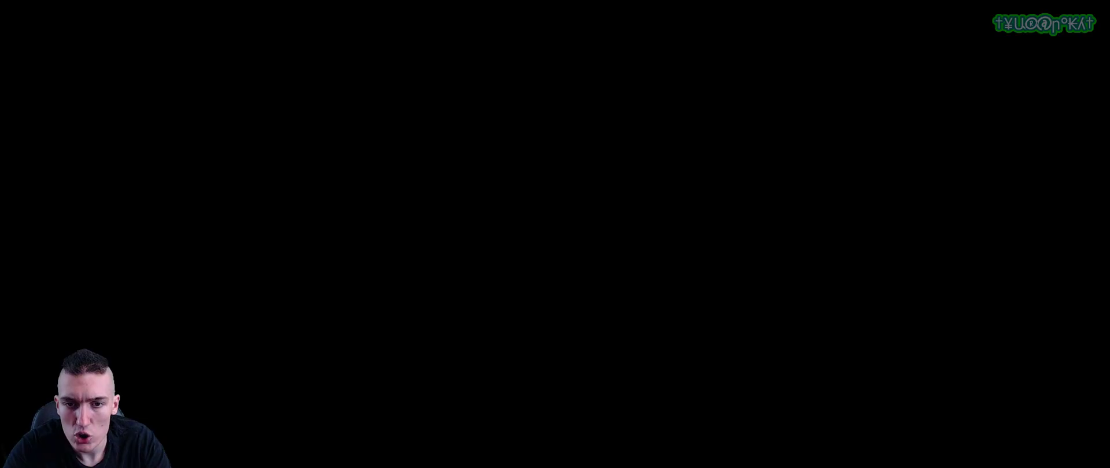